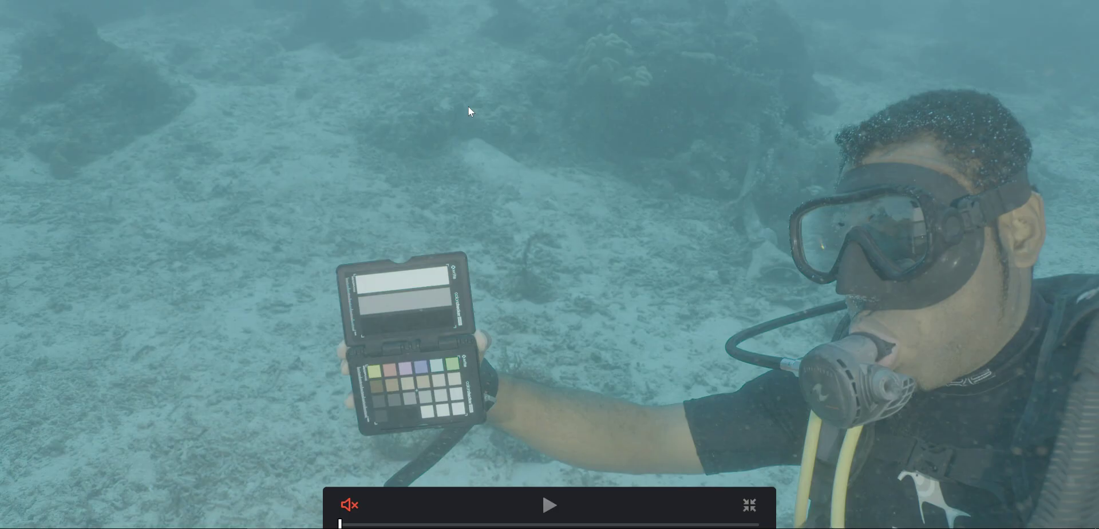
# Step: Exit full-screen playback of the diver clip back to the Color page
pyautogui.press('Escape')
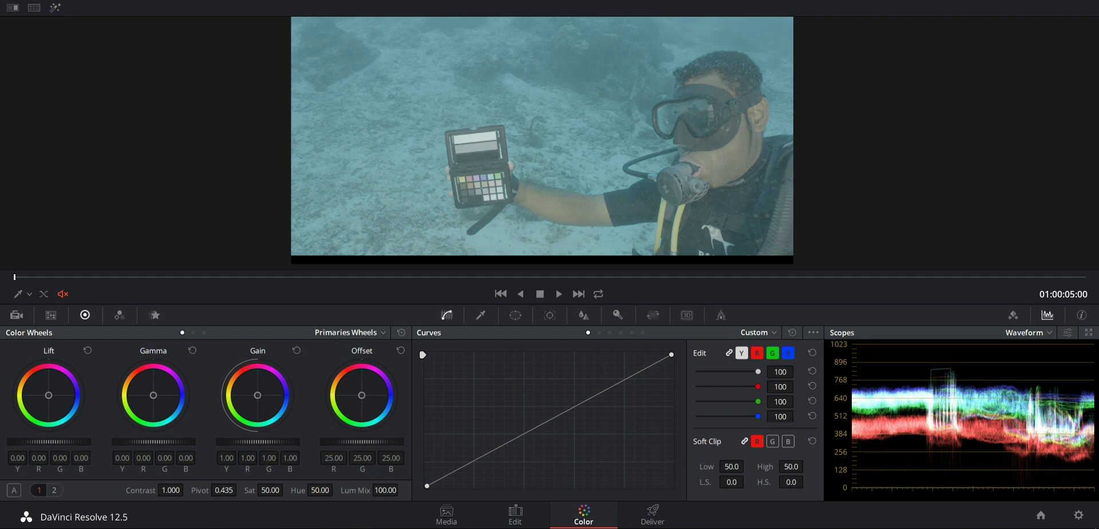
# Step: Turn off the enhanced viewer with Alt+F so node 01 shows beside the viewer
pyautogui.hotkey('alt', 'f')
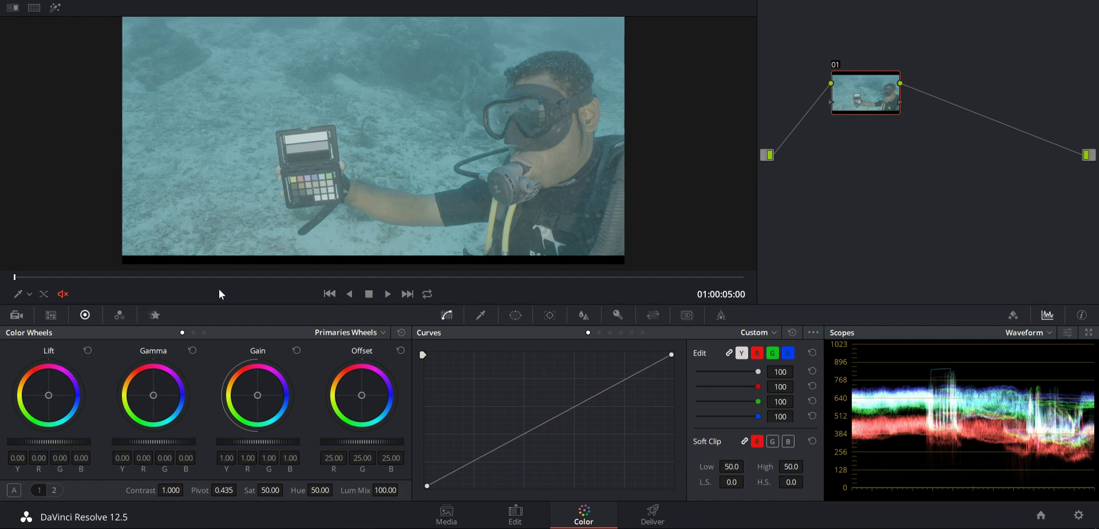
# Step: Switch the viewer overlay tool to Color Chart to show the sampling grid
pyautogui.click(29, 294)
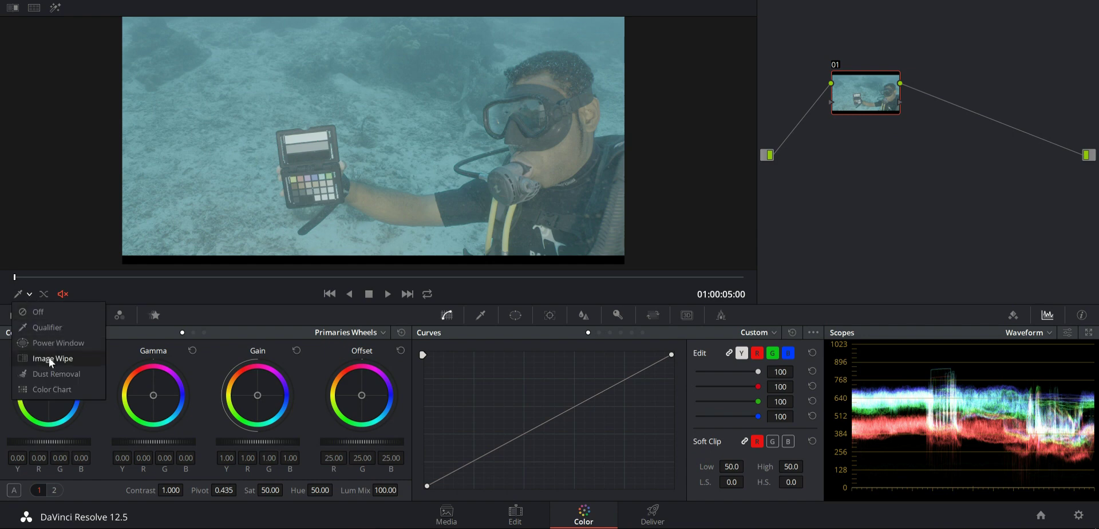
pyautogui.click(50, 388)
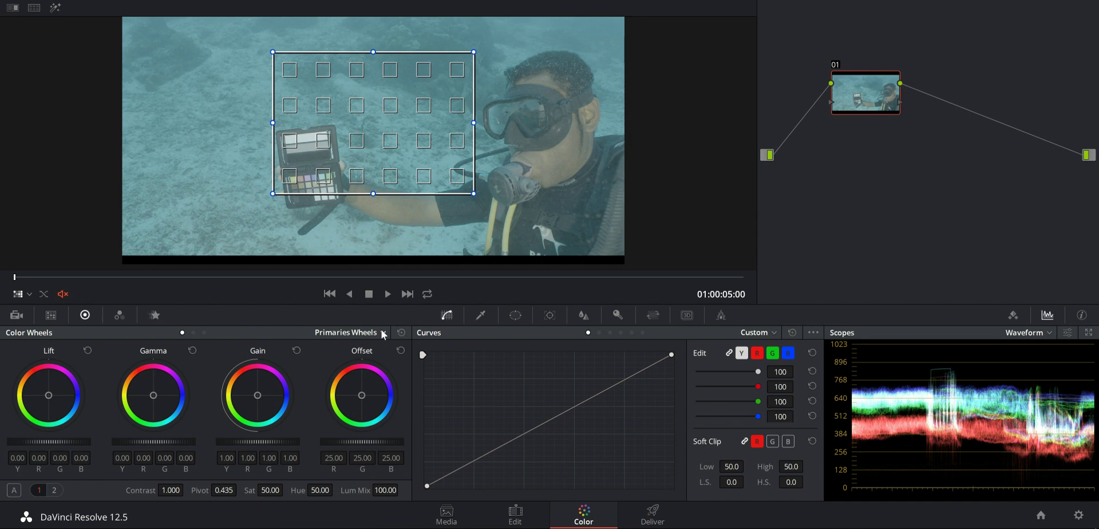
# Step: In Color Match, choose the X-Rite ColorChecker Passport Video chart with SLog3 source gamma
pyautogui.click(50, 315)
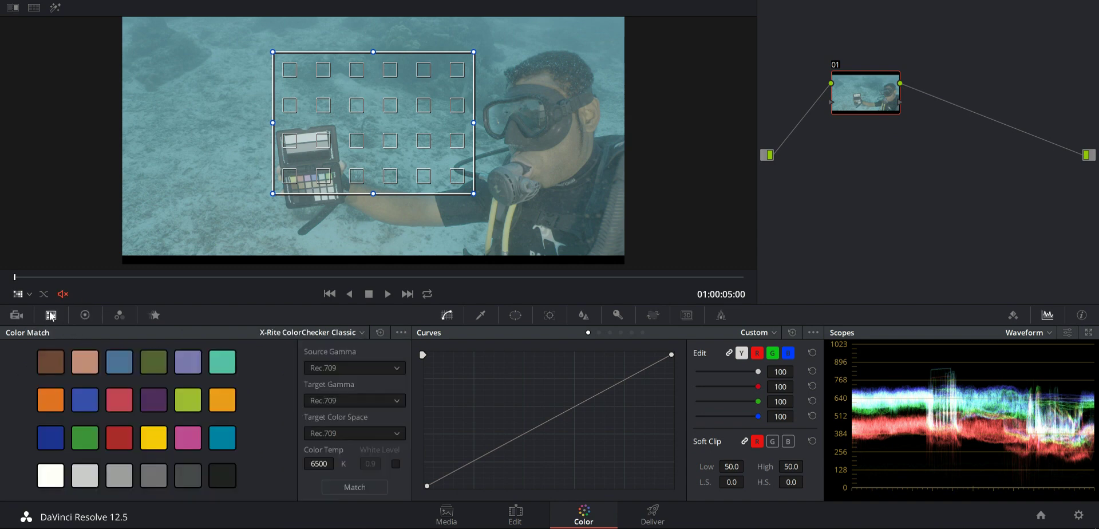
pyautogui.click(361, 333)
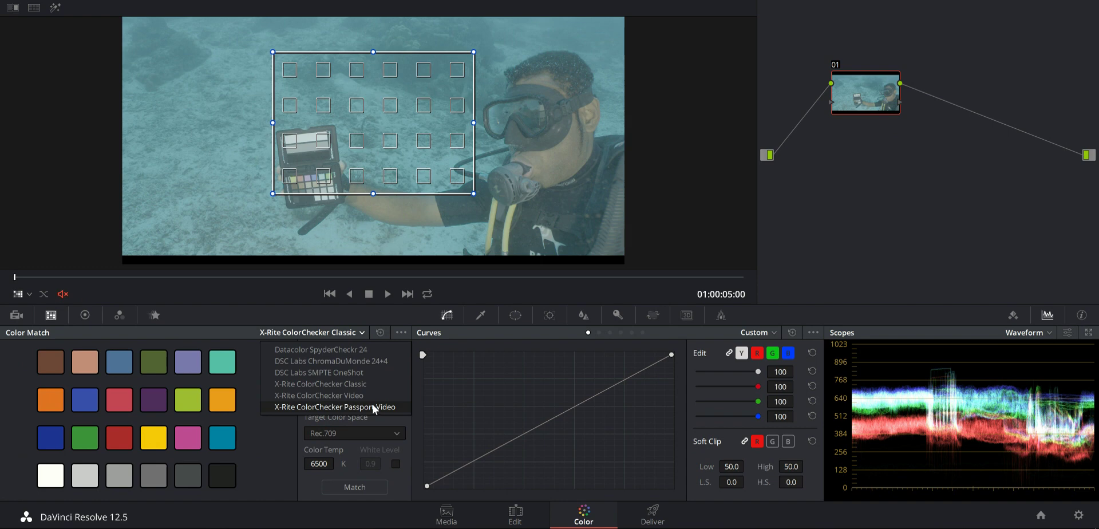
pyautogui.click(373, 407)
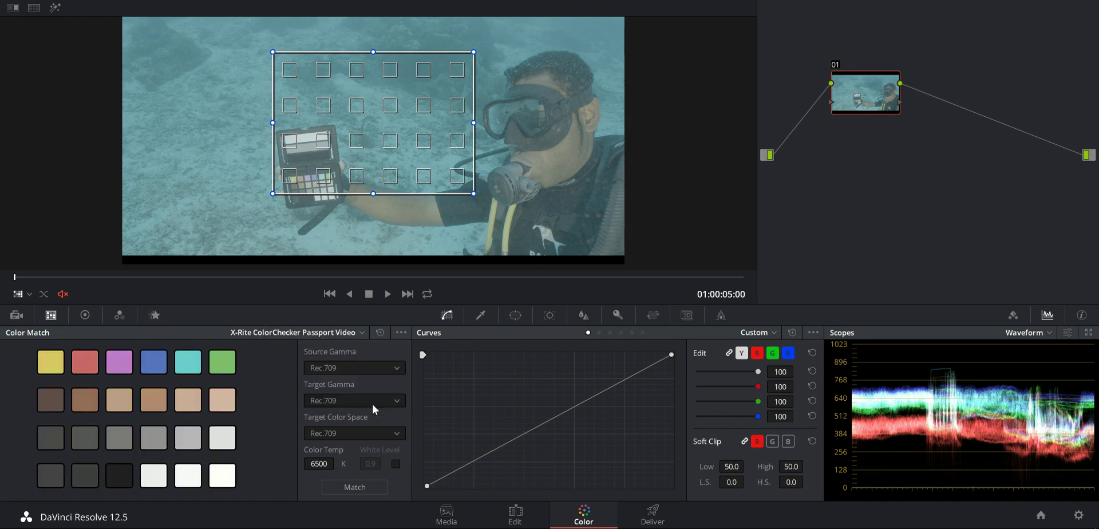
pyautogui.click(364, 367)
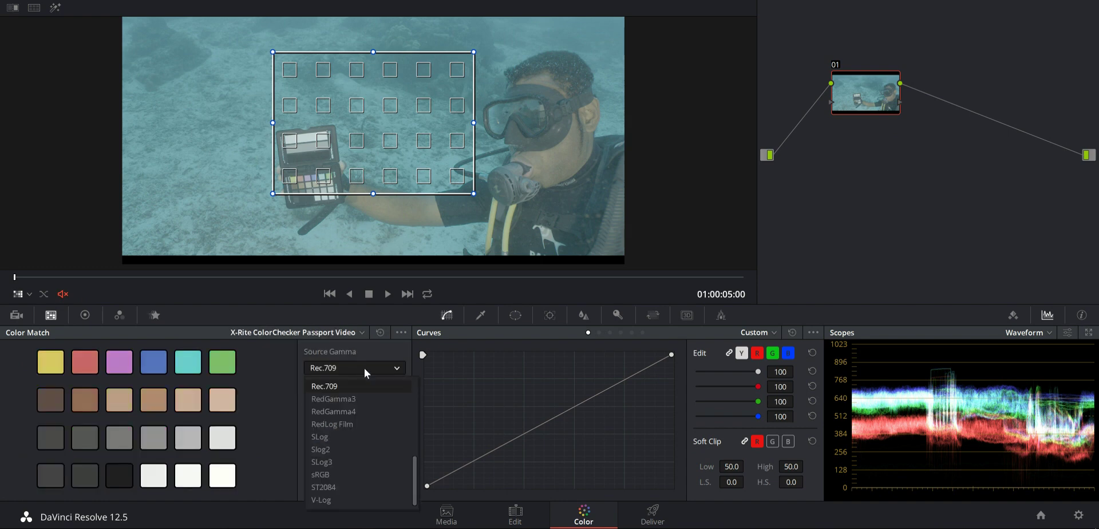
pyautogui.click(338, 461)
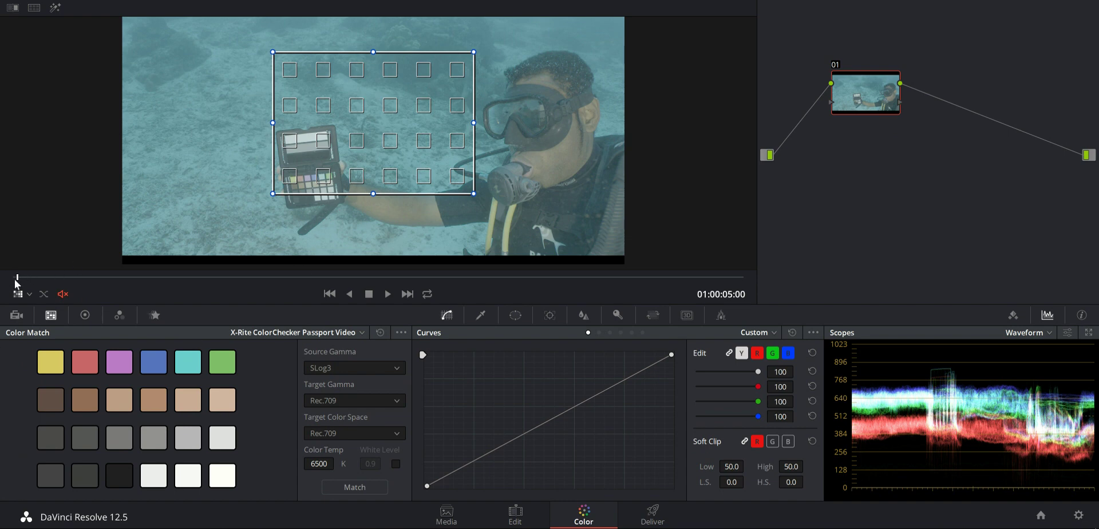
# Step: At 01:00:09:48, drag the four grid corners roughly onto the colour chart
pyautogui.moveTo(14, 277); pyautogui.dragTo(803, 286)
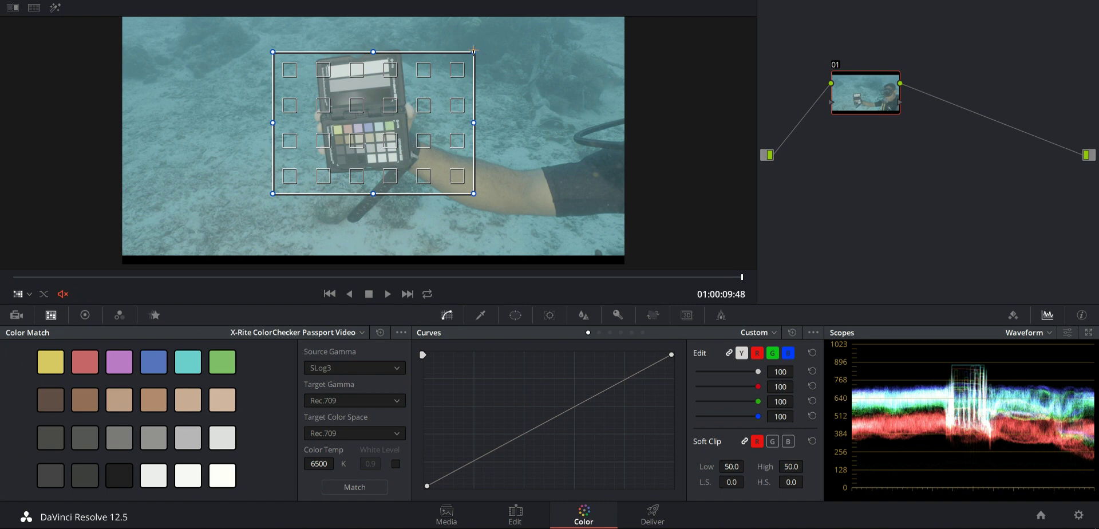
pyautogui.moveTo(474, 52); pyautogui.dragTo(397, 119)
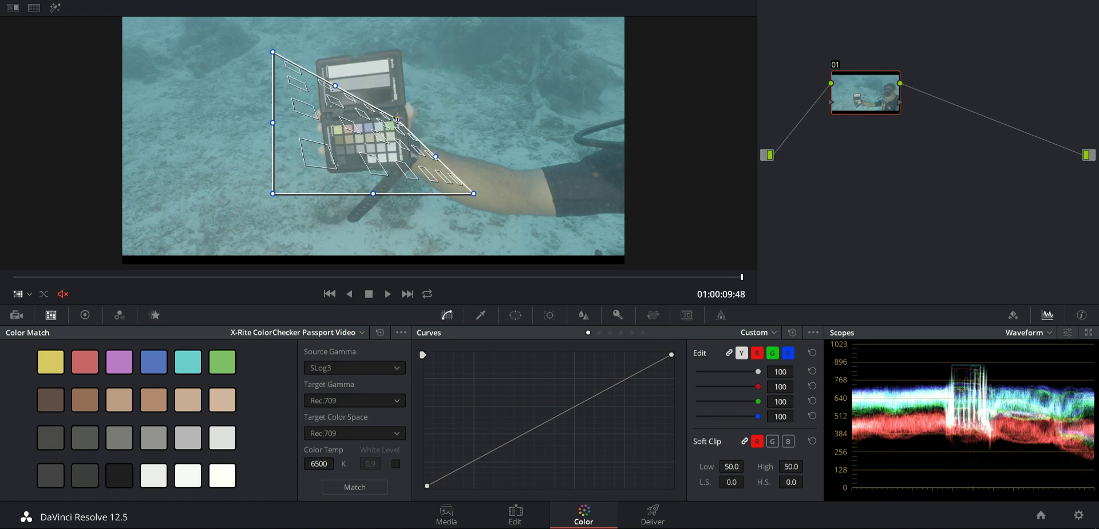
pyautogui.moveTo(474, 193); pyautogui.dragTo(404, 165)
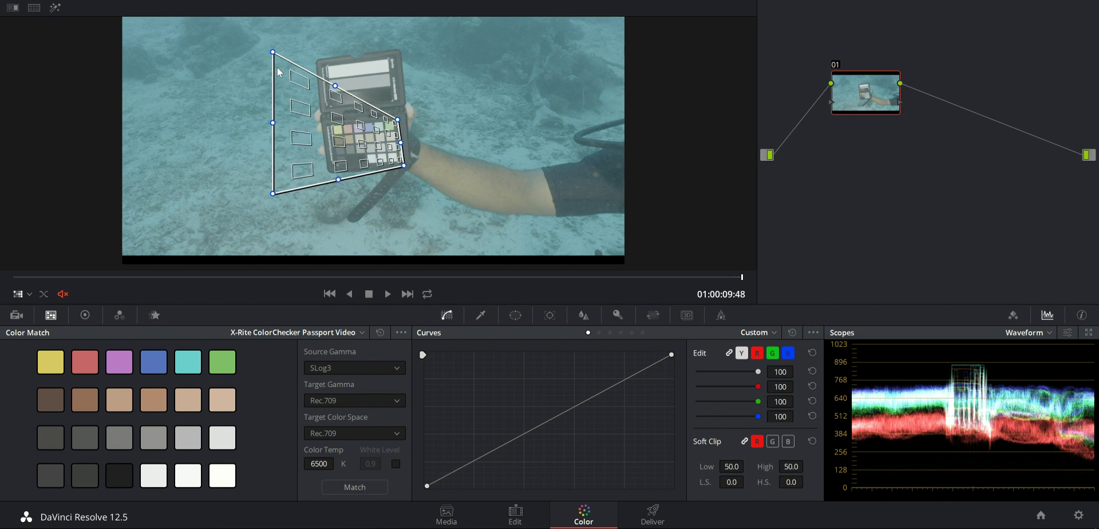
pyautogui.moveTo(272, 52); pyautogui.dragTo(328, 124)
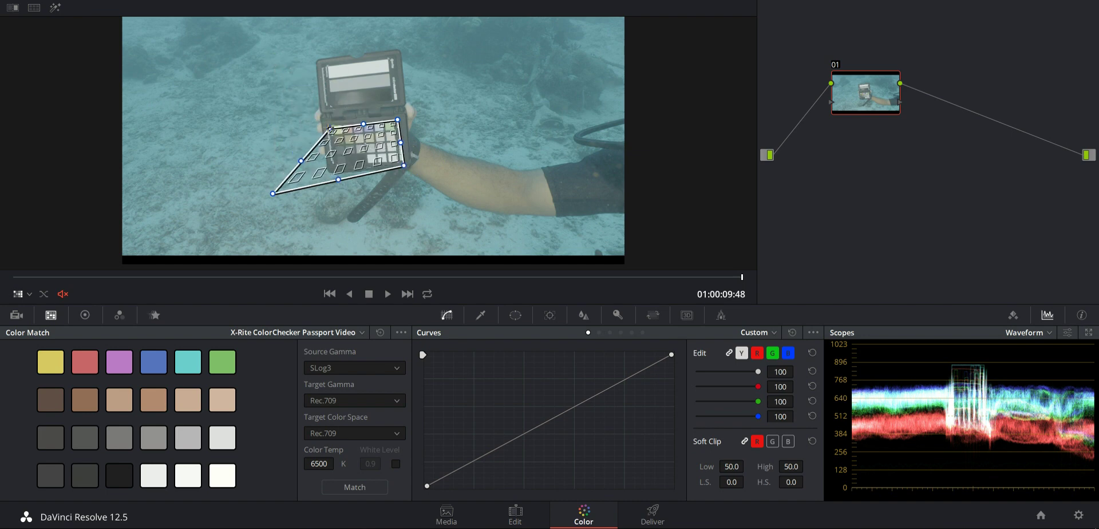
pyautogui.moveTo(273, 193); pyautogui.dragTo(331, 172)
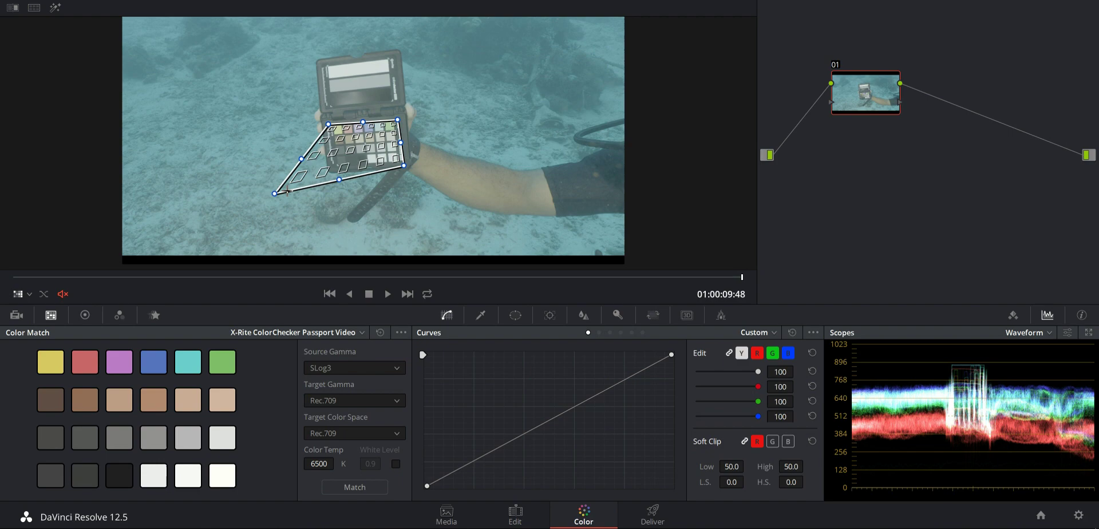
# Step: Zoom into the viewer and refine each grid corner onto the chart's patches
pyautogui.scroll(2, 344, 194)
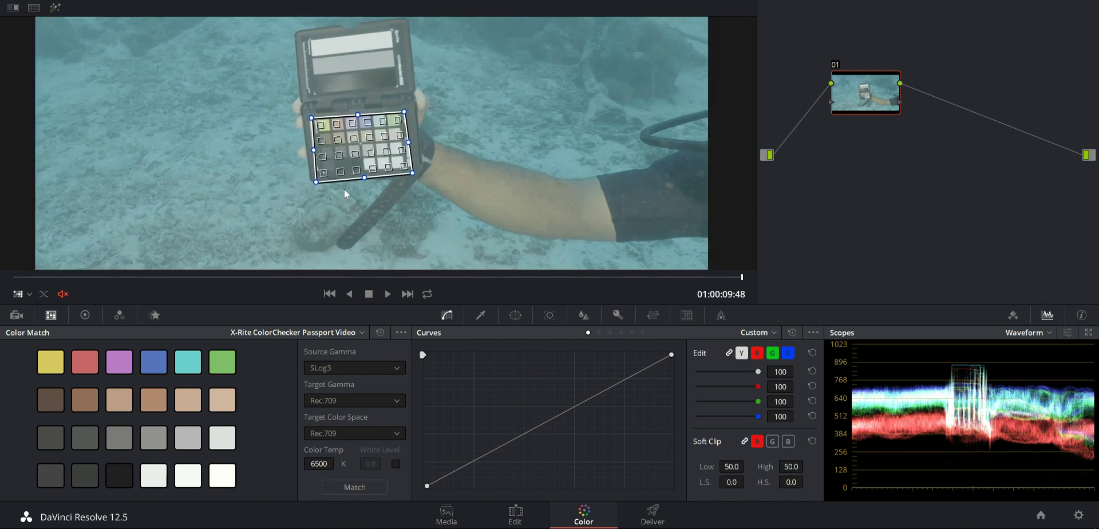
pyautogui.scroll(2, 344, 192)
pyautogui.scroll(1, 344, 192)
pyautogui.scroll(1, 345, 192)
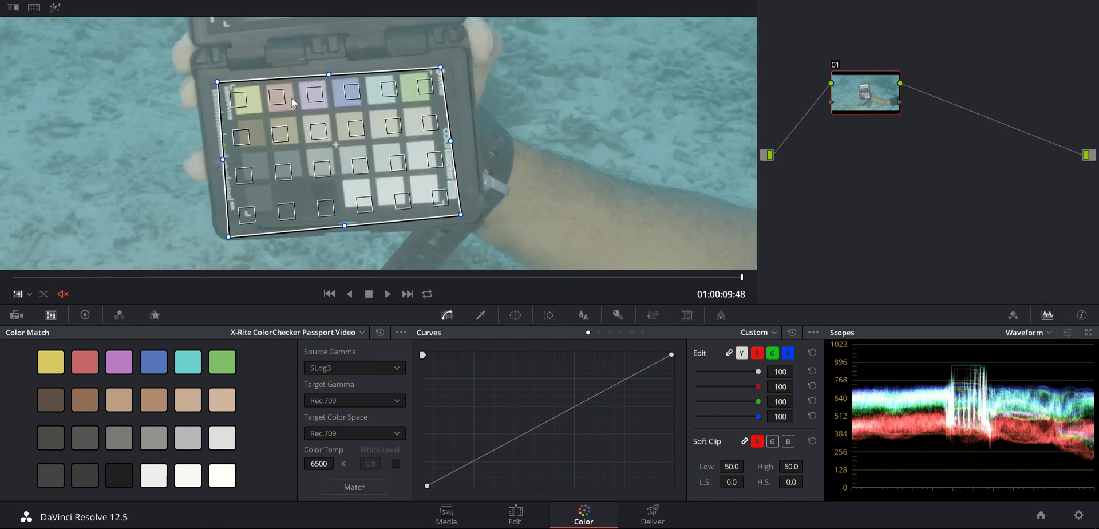
pyautogui.moveTo(217, 81); pyautogui.dragTo(228, 85)
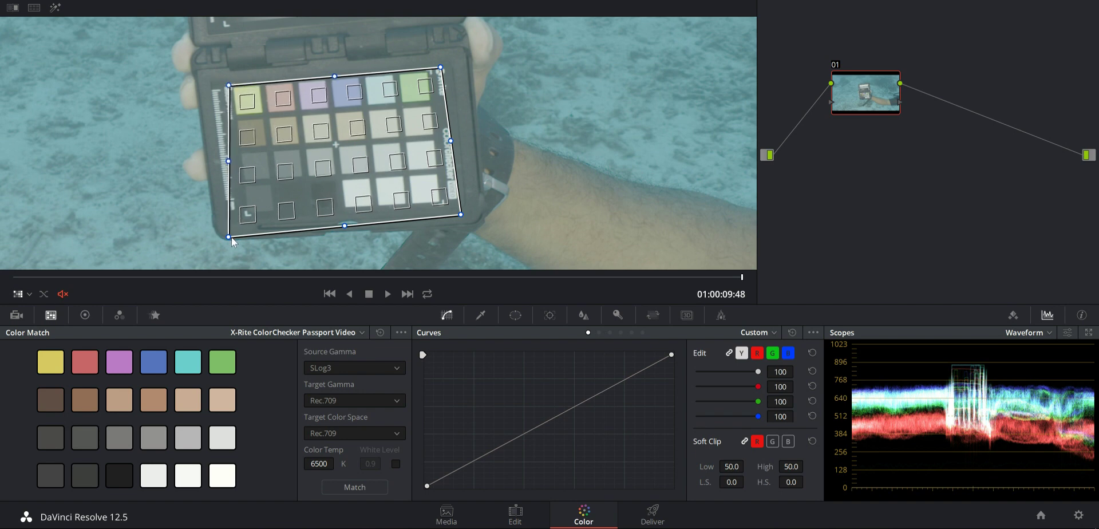
pyautogui.moveTo(228, 237); pyautogui.dragTo(243, 216)
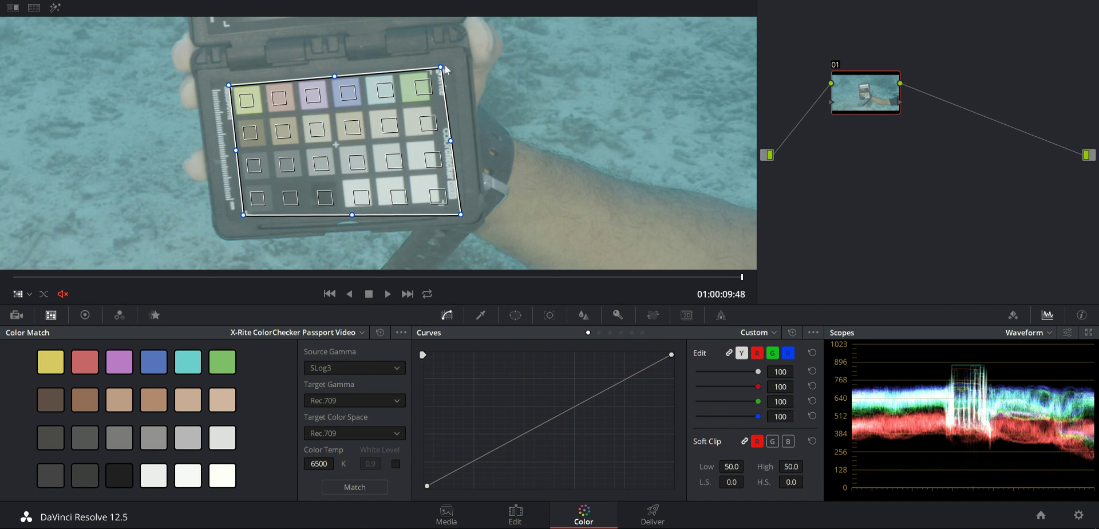
pyautogui.moveTo(439, 64); pyautogui.dragTo(431, 69)
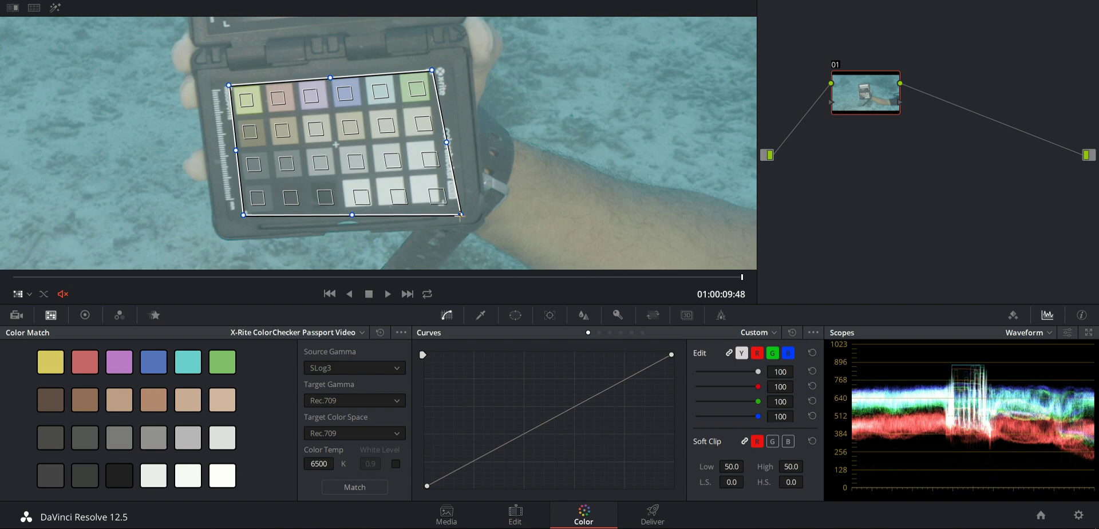
pyautogui.moveTo(461, 215); pyautogui.dragTo(443, 206)
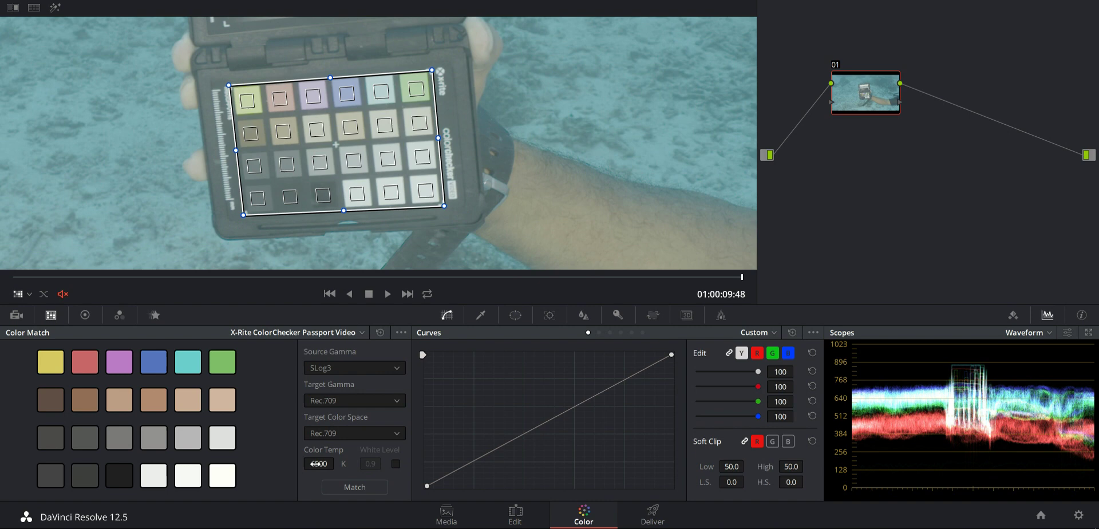
# Step: Run Color Match on the diver clip and set the viewer overlay tool to Off
pyautogui.click(344, 487)
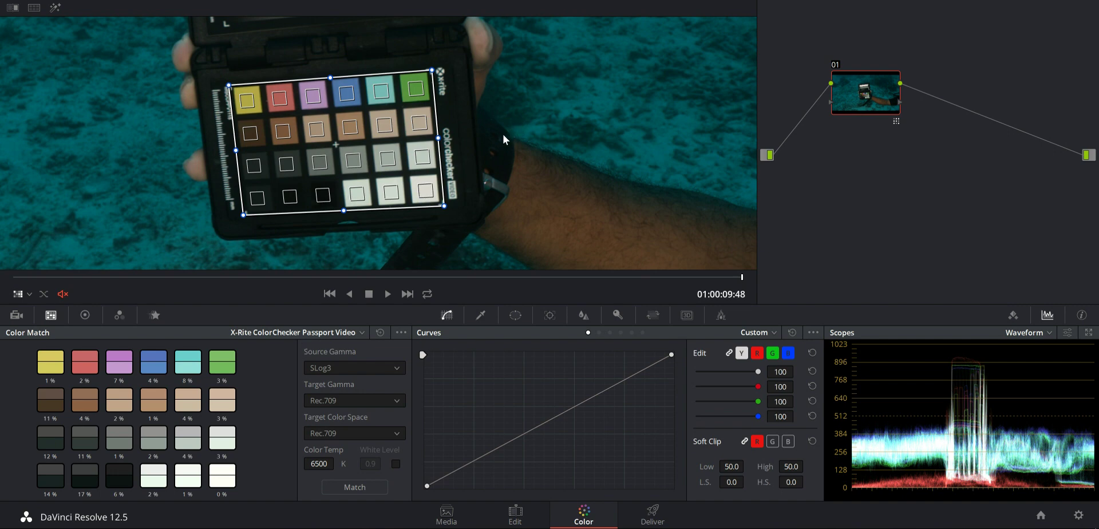
pyautogui.click(29, 294)
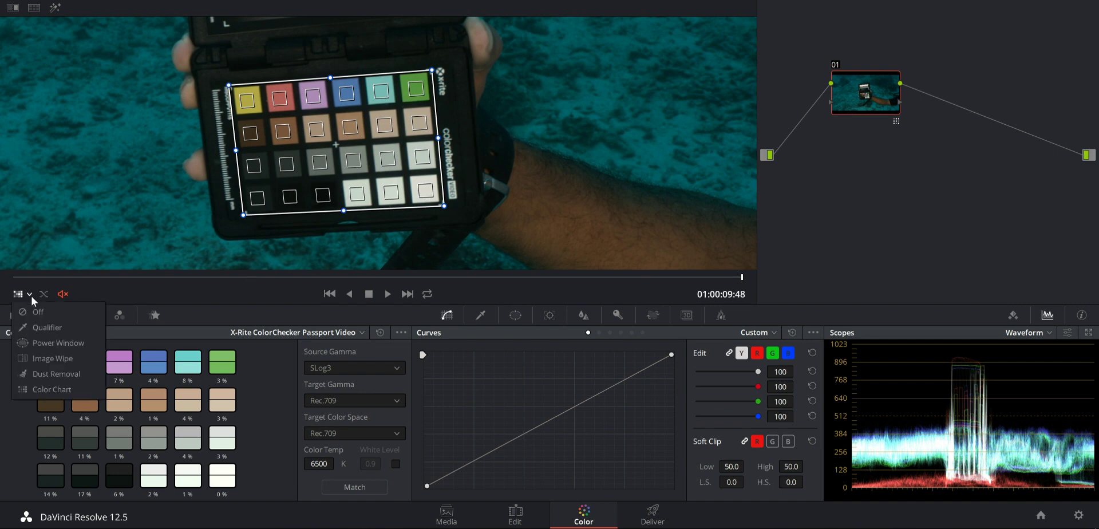
pyautogui.click(36, 317)
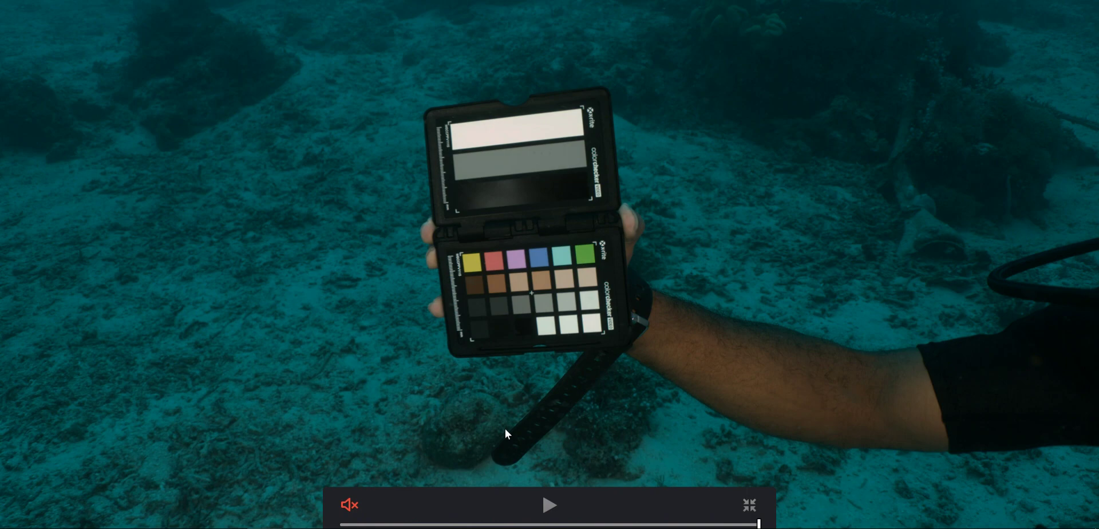
# Step: Drag the playhead back to the start of the colour-matched diver clip
pyautogui.moveTo(756, 523); pyautogui.dragTo(252, 506)
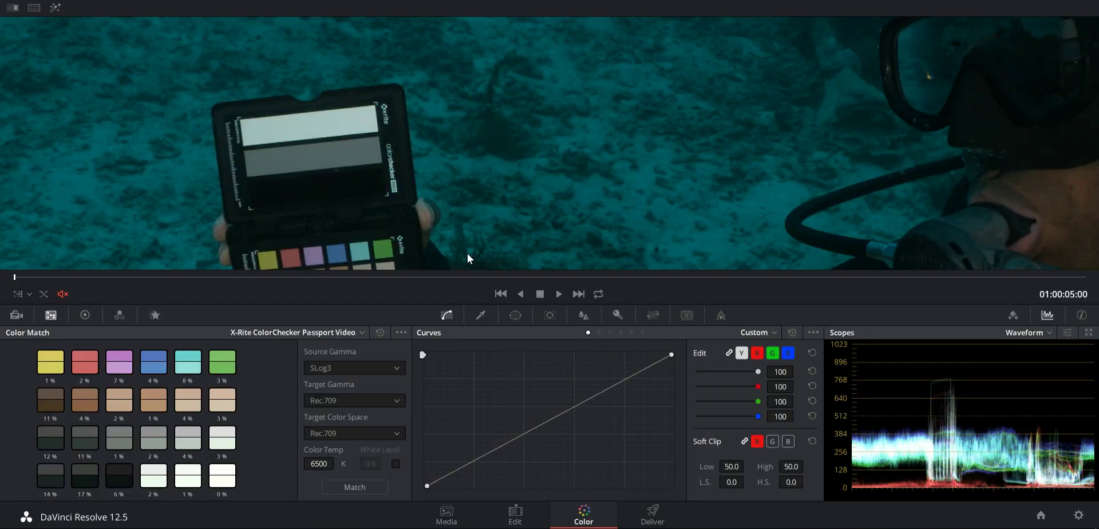
# Step: Zoom the viewer out until the whole diver frame, chart included, is visible
pyautogui.scroll(-2, 468, 256)
pyautogui.scroll(-2, 468, 256)
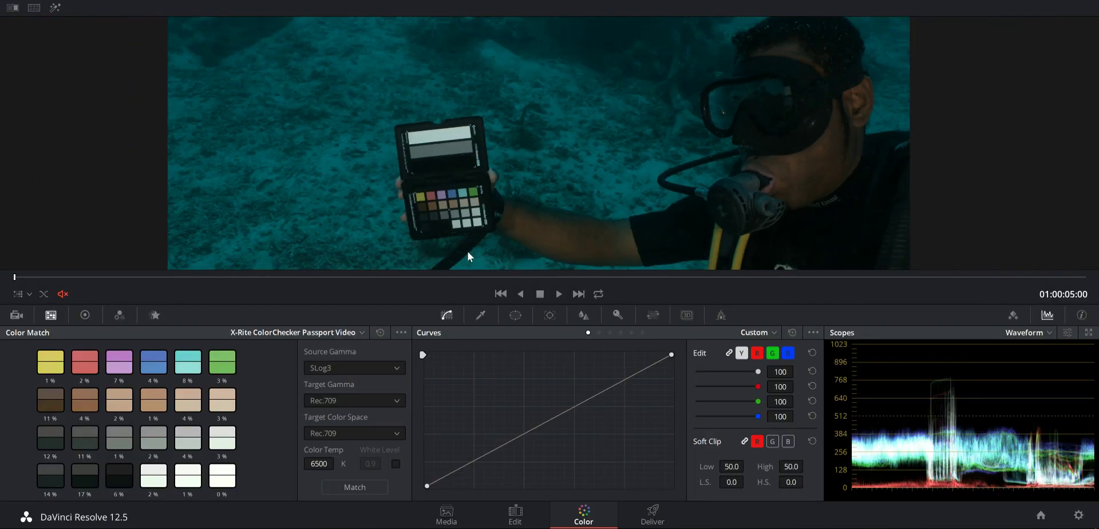
pyautogui.scroll(-2, 468, 256)
pyautogui.scroll(-1, 468, 256)
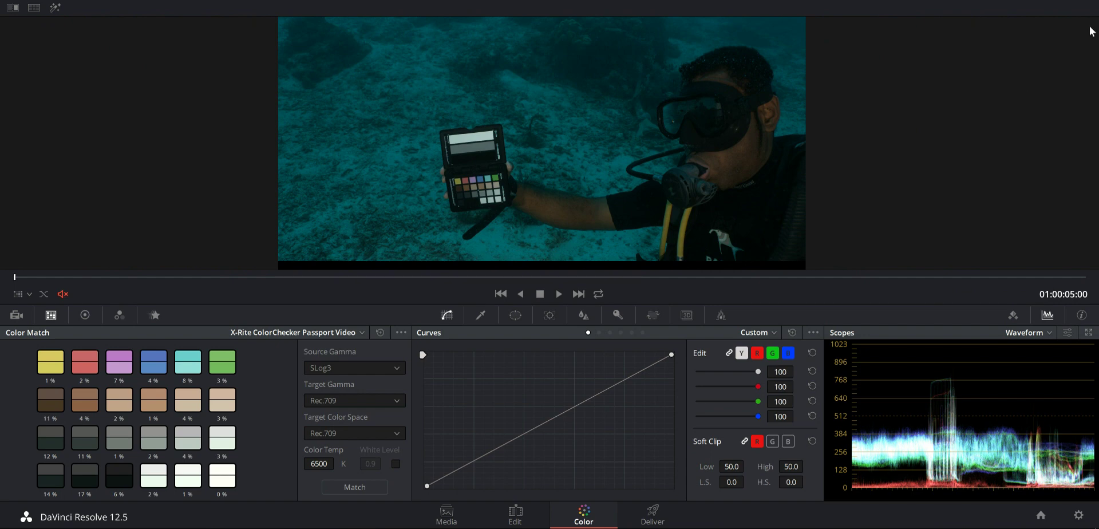